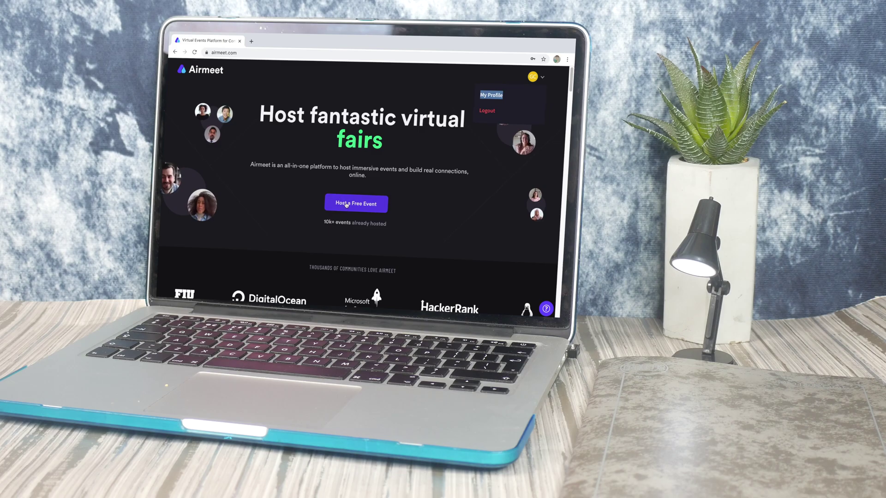
Step: Host a free event as organizer Gadget Tech and move its date picker to November 2020
click(347, 203)
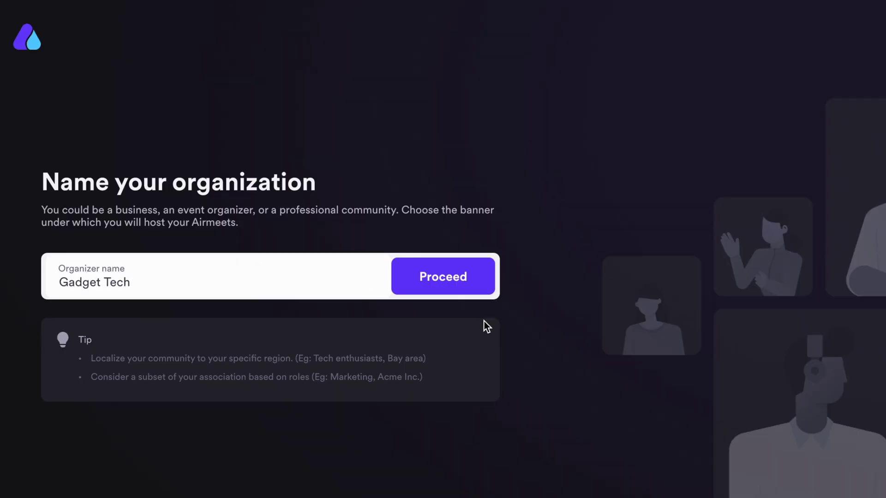
click(448, 283)
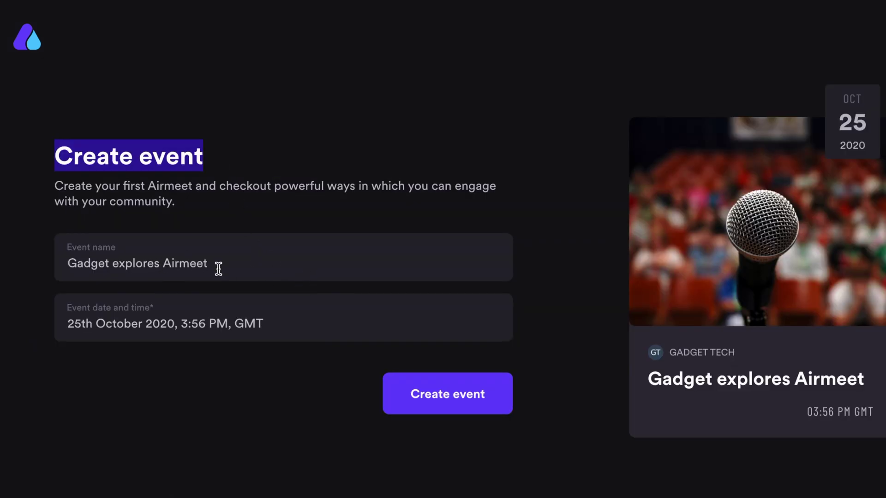
click(237, 324)
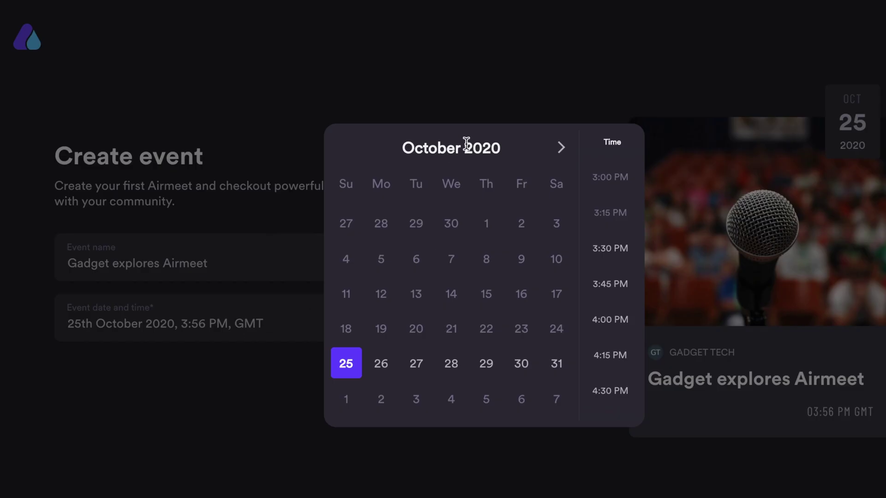
click(562, 148)
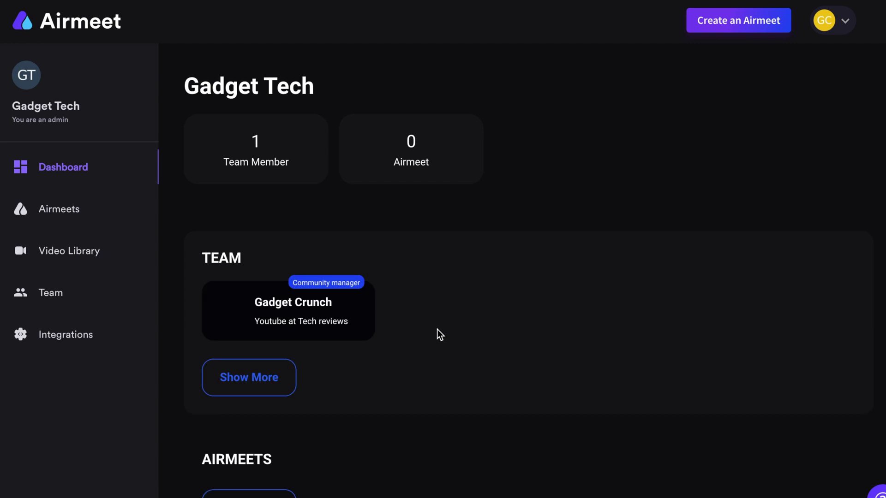
Step: From the Airmeets list, open the Gadget explores Airmeet View Details page
scroll(383, 193, down, 1)
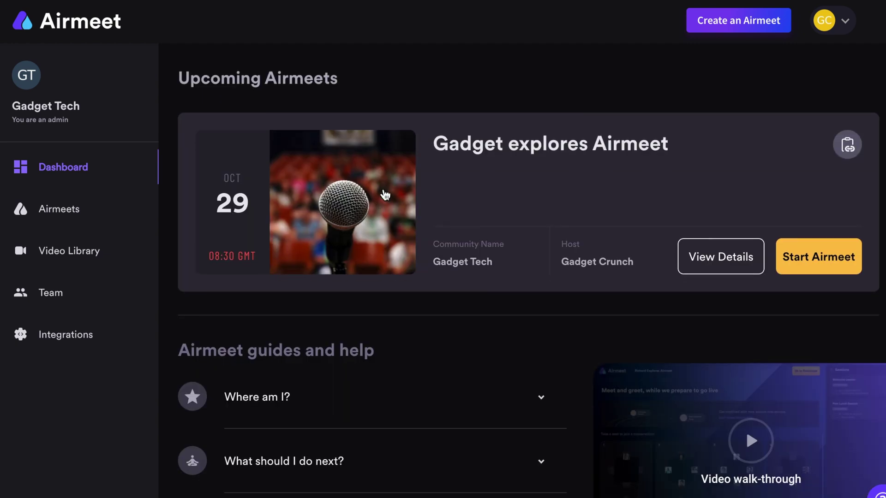
scroll(385, 195, down, 1)
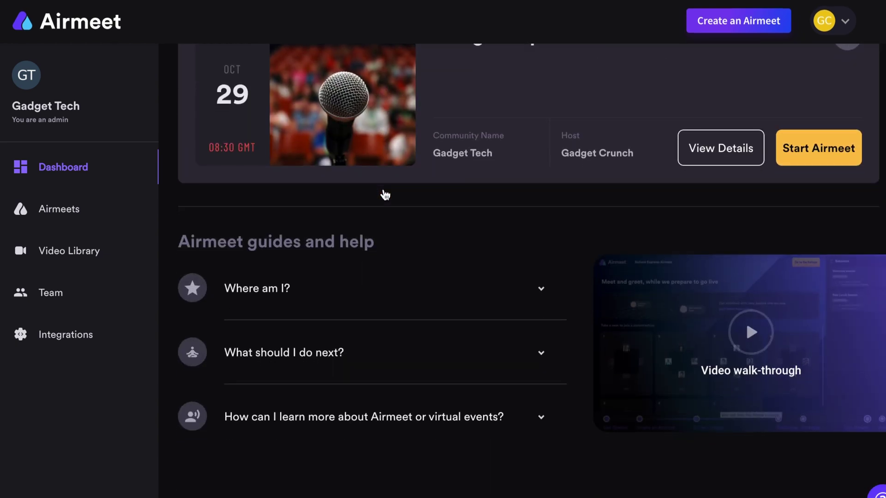
scroll(388, 193, up, 2)
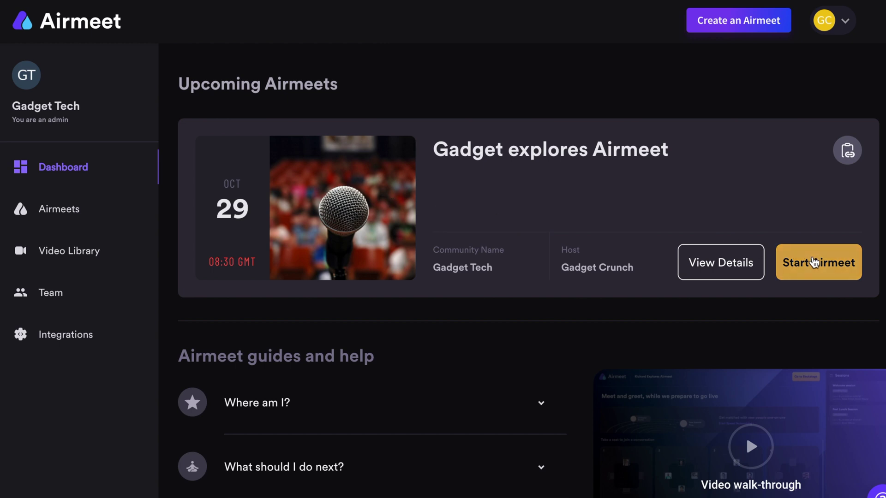
click(65, 210)
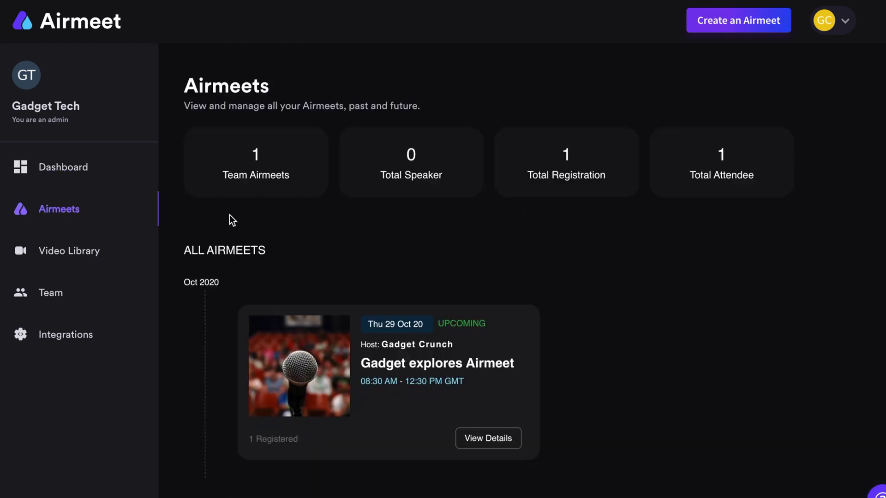
click(74, 180)
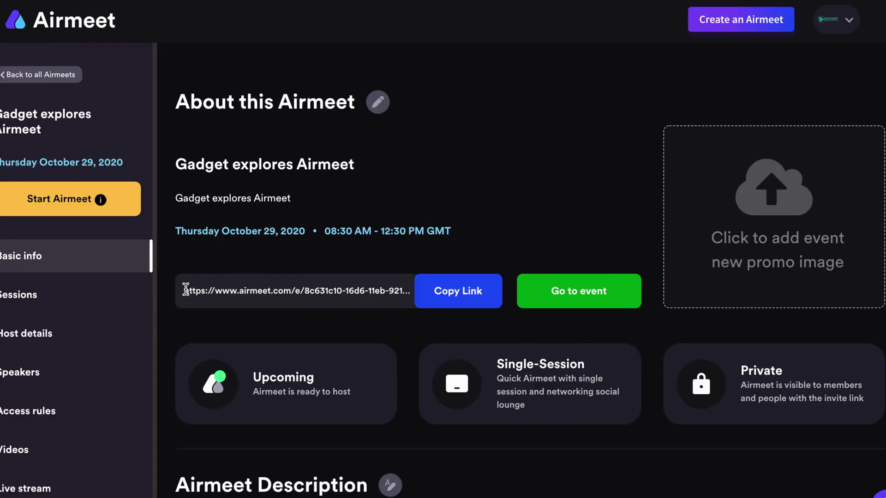
Step: Copy the Gadget explores Airmeet event link and go to the event
drag(238, 286, 453, 291)
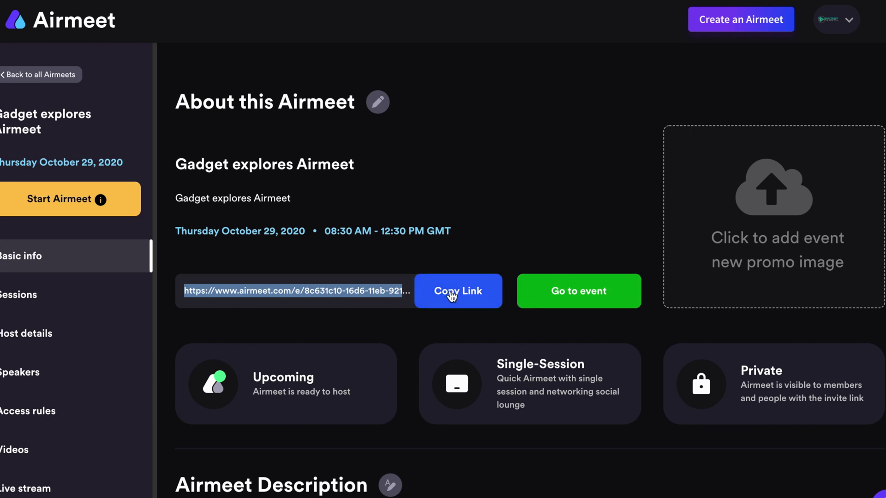
click(453, 294)
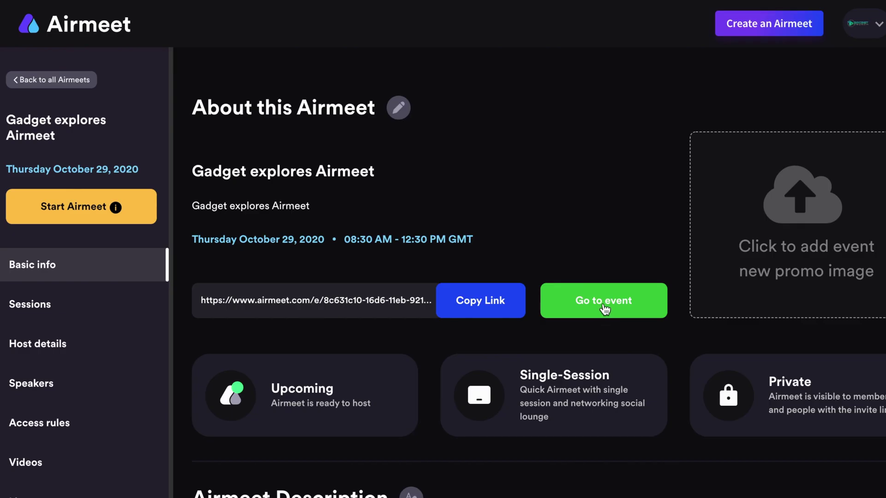
click(604, 305)
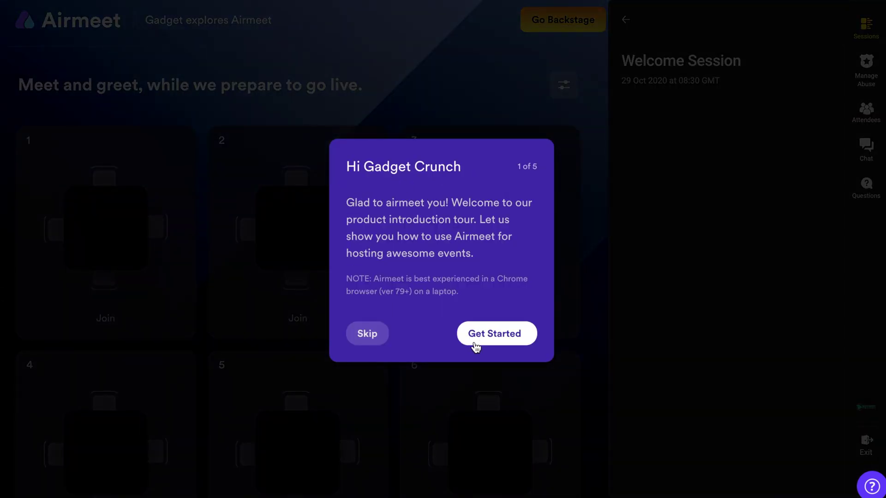
Step: Skip the product introduction tour in the event lounge
click(367, 335)
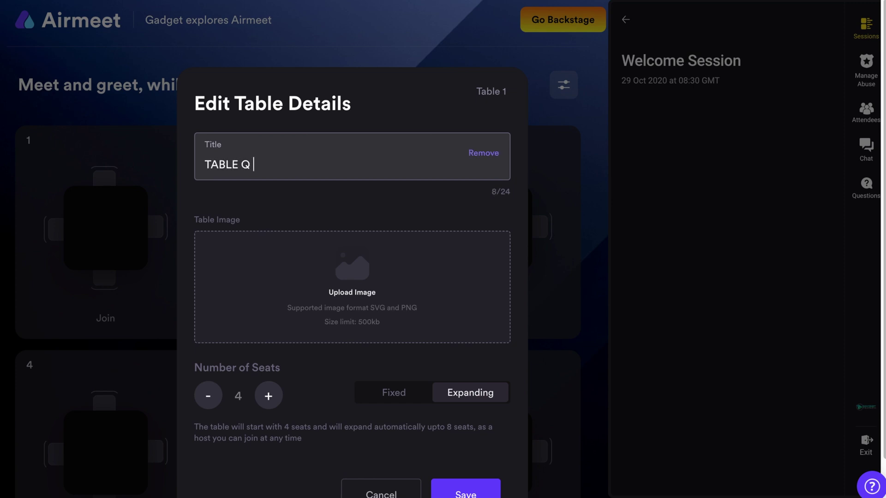
Step: Set Table 1 to 6 seats and save its details
scroll(420, 306, down, 1)
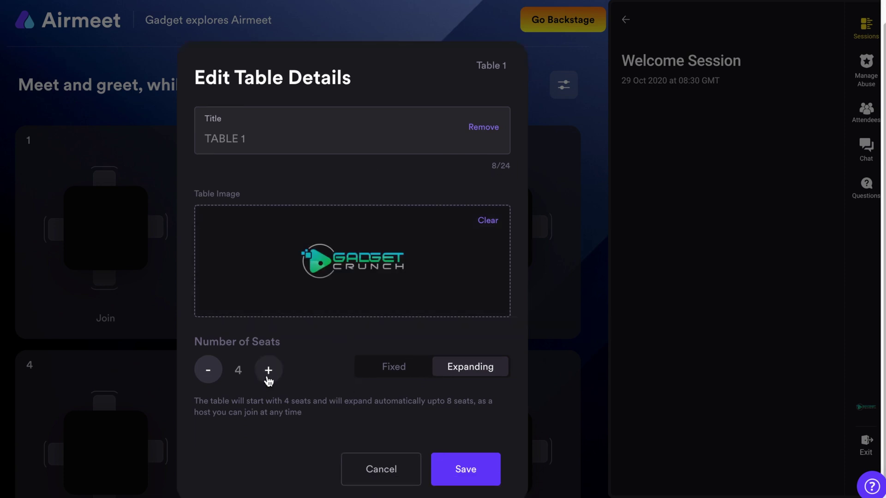
click(270, 378)
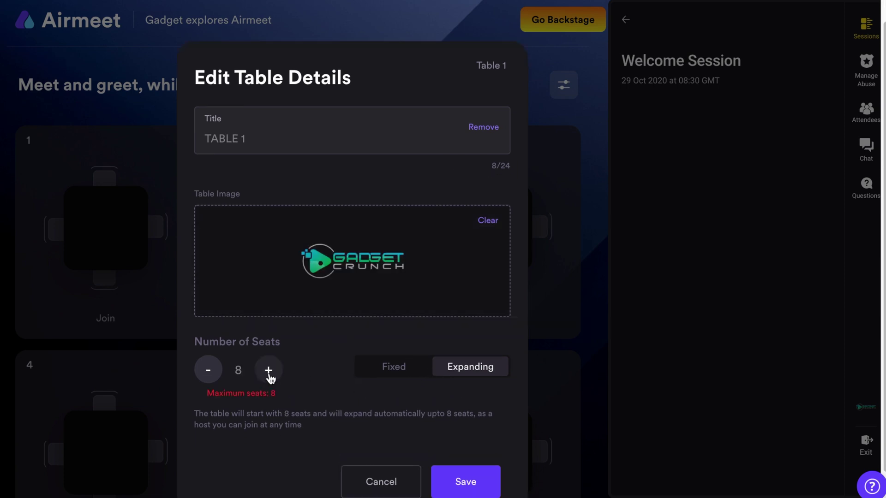
click(212, 374)
click(203, 372)
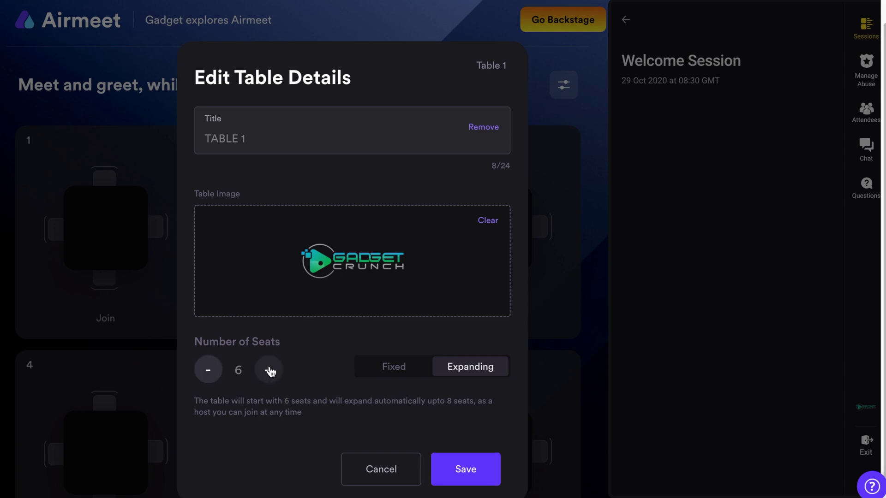
click(489, 477)
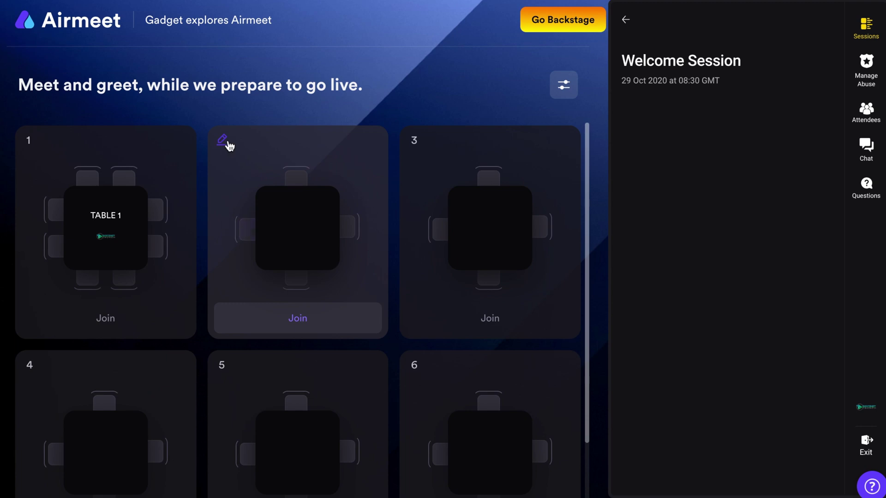
Step: Open Table 2's details editor and begin typing its title
click(223, 140)
click(267, 152)
text(ABLE 2)
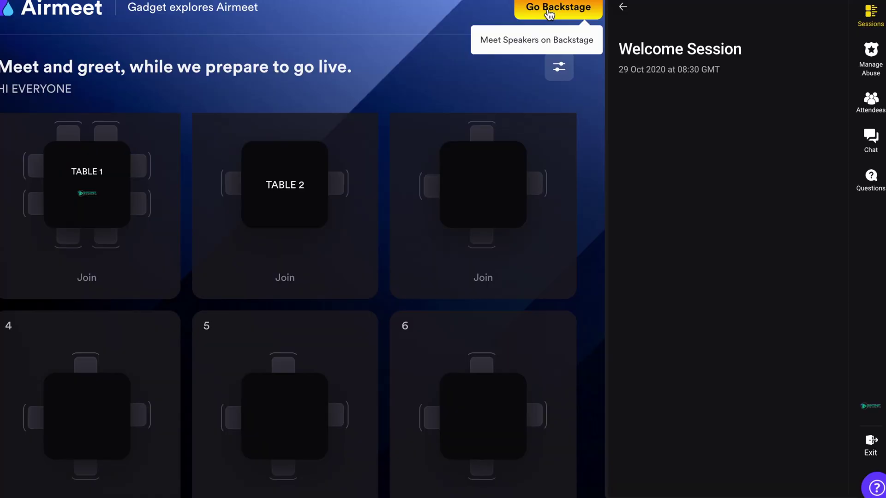
Step: Go Backstage for the Gadget explores Airmeet event
click(545, 8)
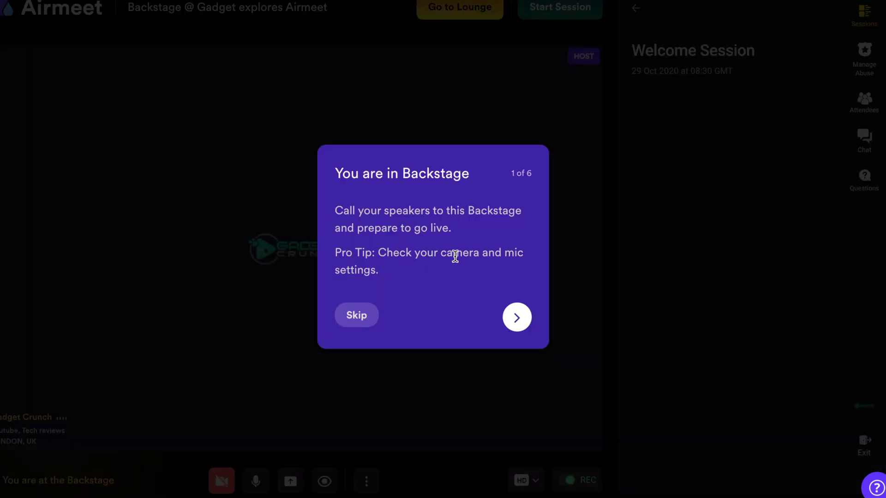
Step: Skip the You are in Backstage tour
click(355, 317)
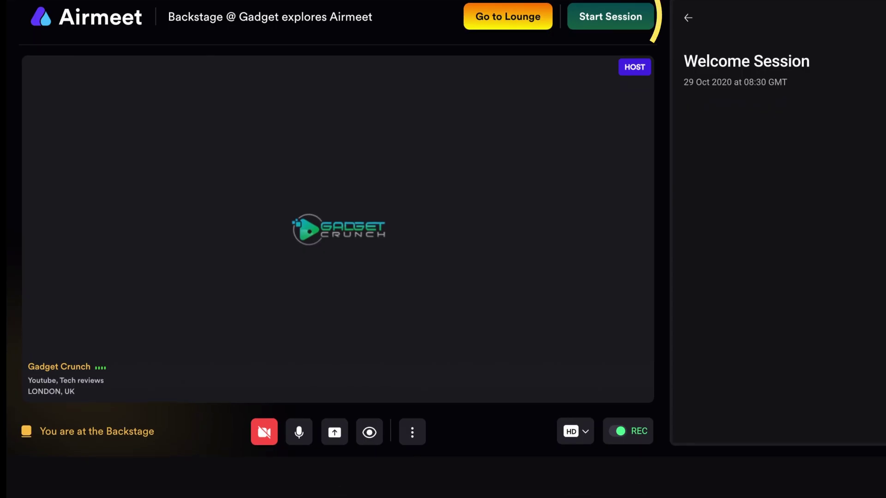
Step: Start the Welcome Session and confirm going live
click(618, 17)
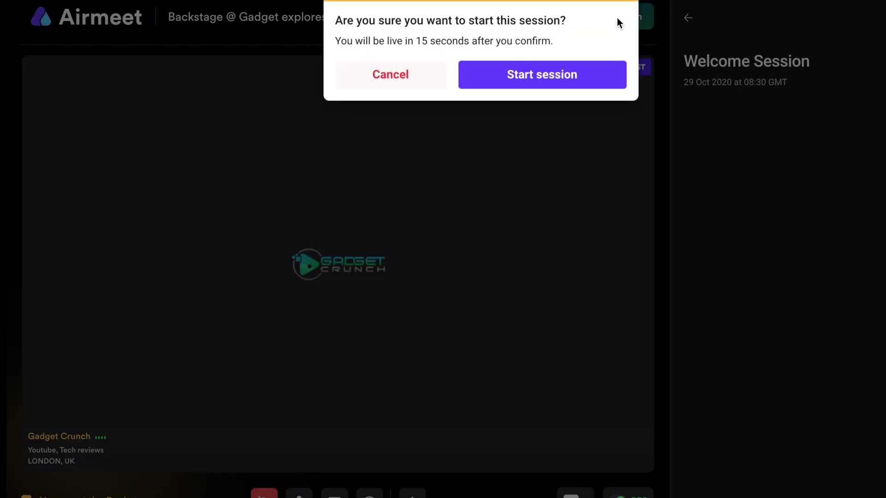
click(499, 78)
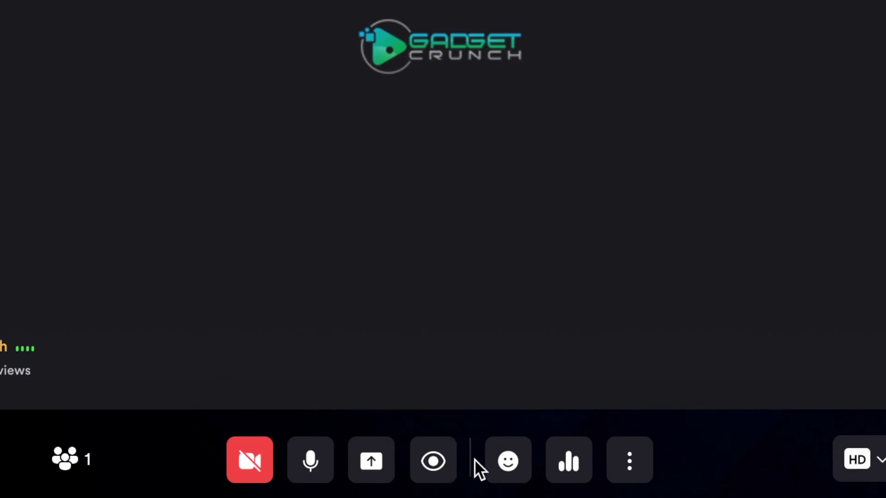
Step: Start a Yes or No vote, send six clap reactions, and bring up screen sharing
click(571, 466)
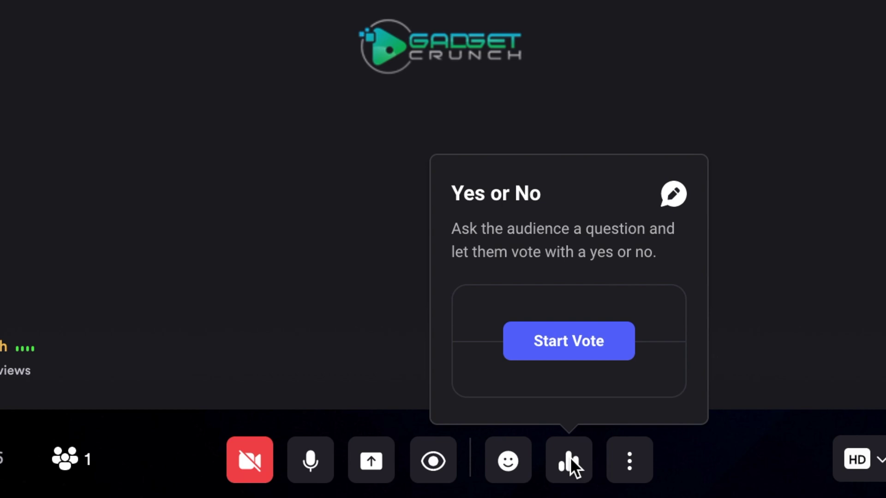
click(565, 360)
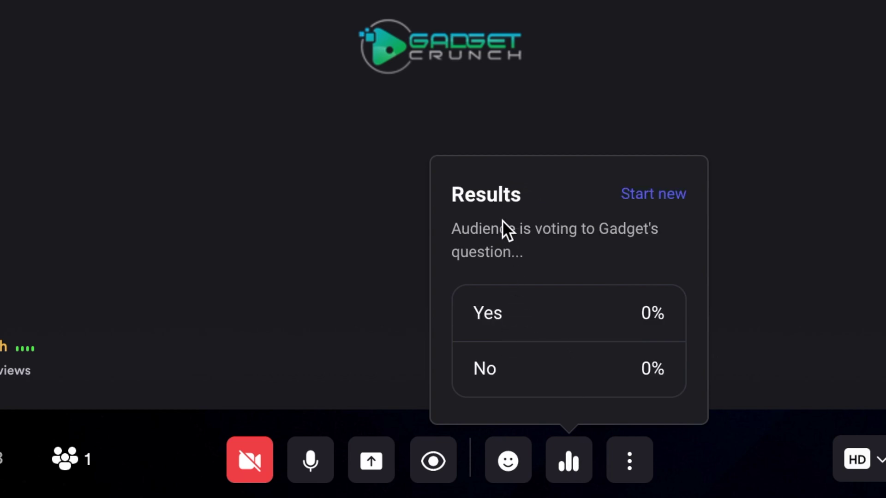
click(522, 473)
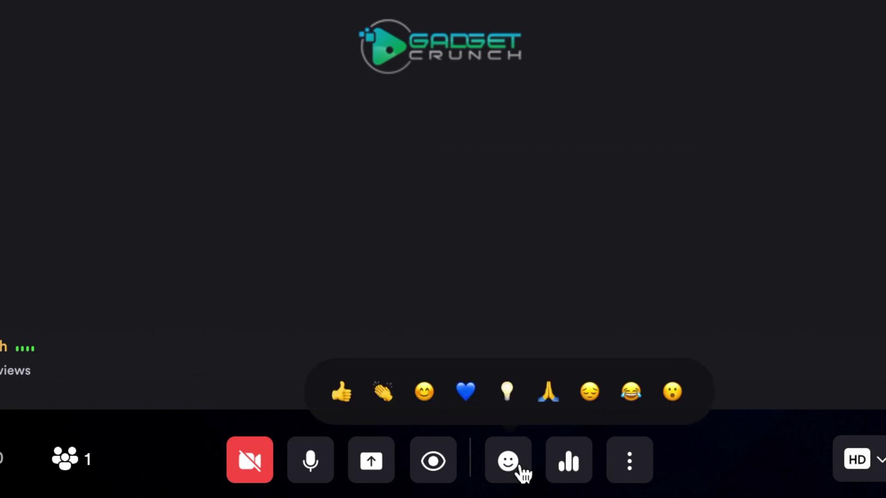
click(383, 392)
click(383, 392)
click(384, 392)
click(383, 392)
click(387, 404)
click(389, 404)
click(391, 406)
click(362, 468)
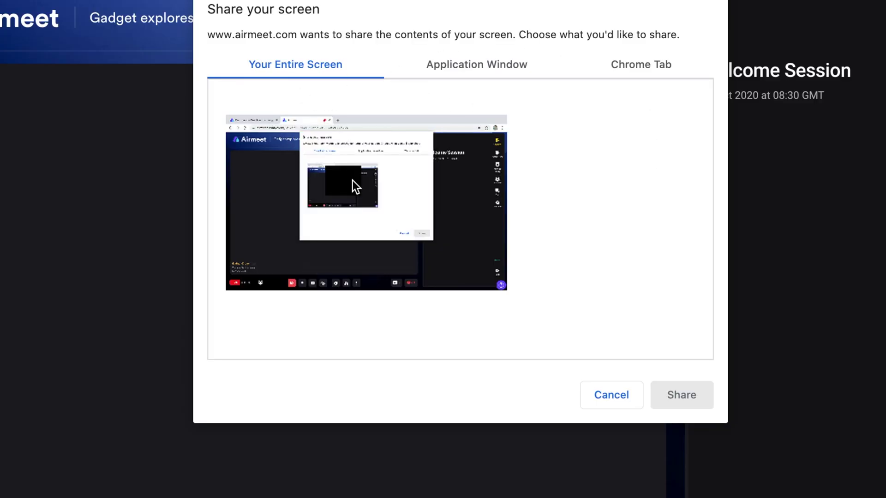
Step: Share the entire screen, check raised hands, then open the live chat
click(343, 189)
click(680, 393)
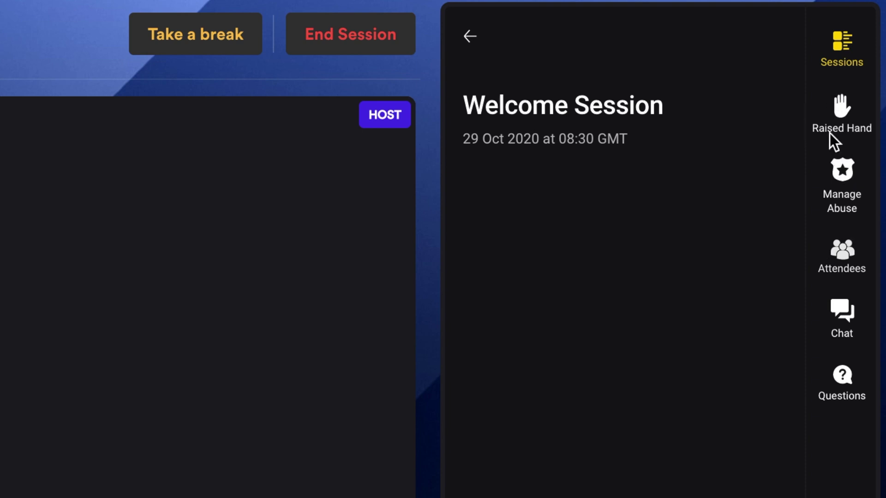
click(842, 110)
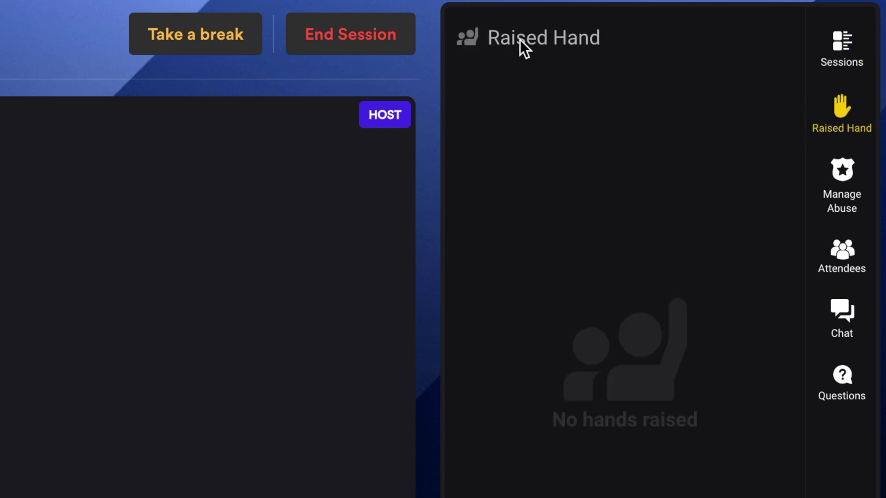
triple_click(652, 50)
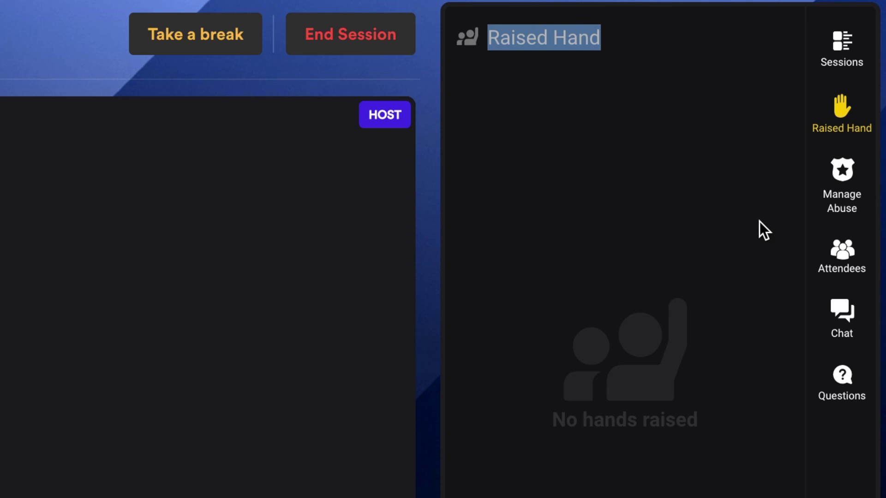
click(832, 123)
click(842, 122)
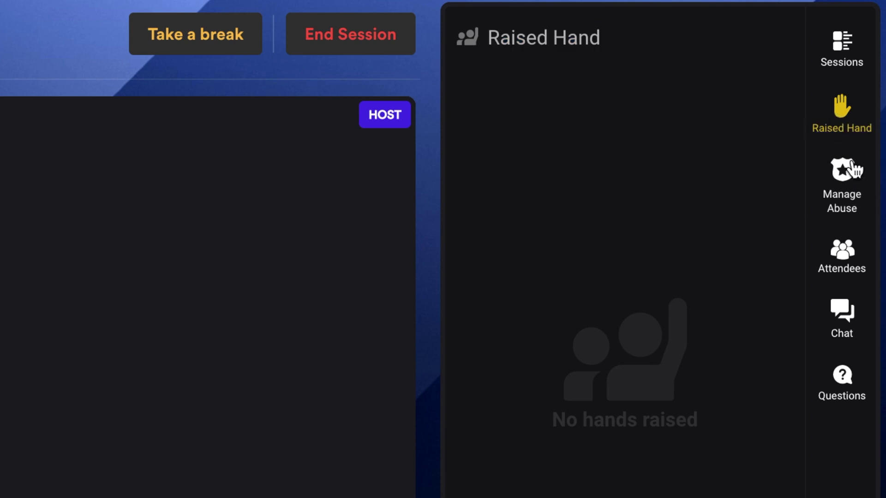
click(849, 310)
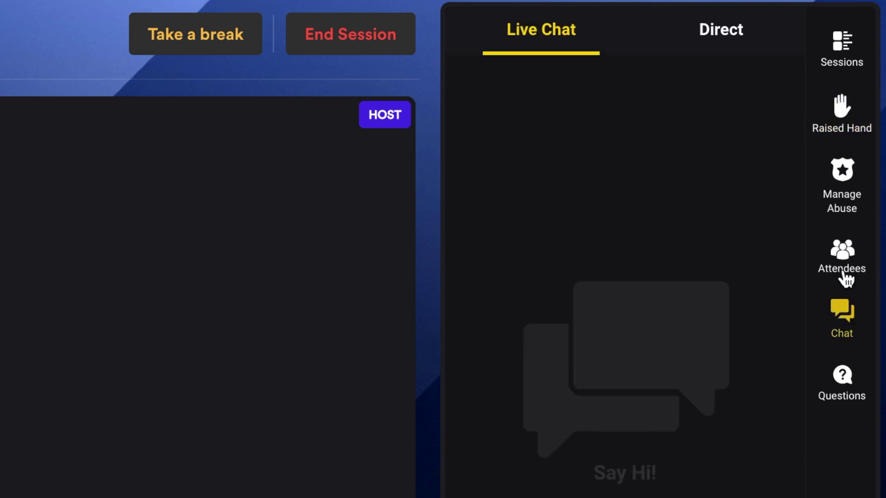